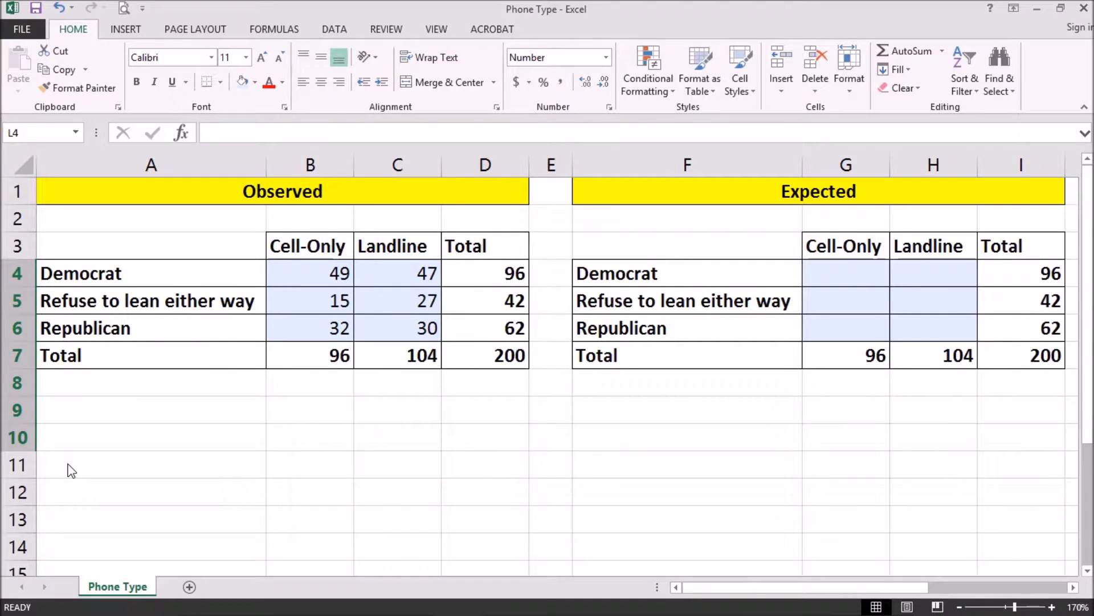
# - Examine the observed Cell-Only and Landline counts for each party row, their column totals and the grand total
pyautogui.click(293, 268)
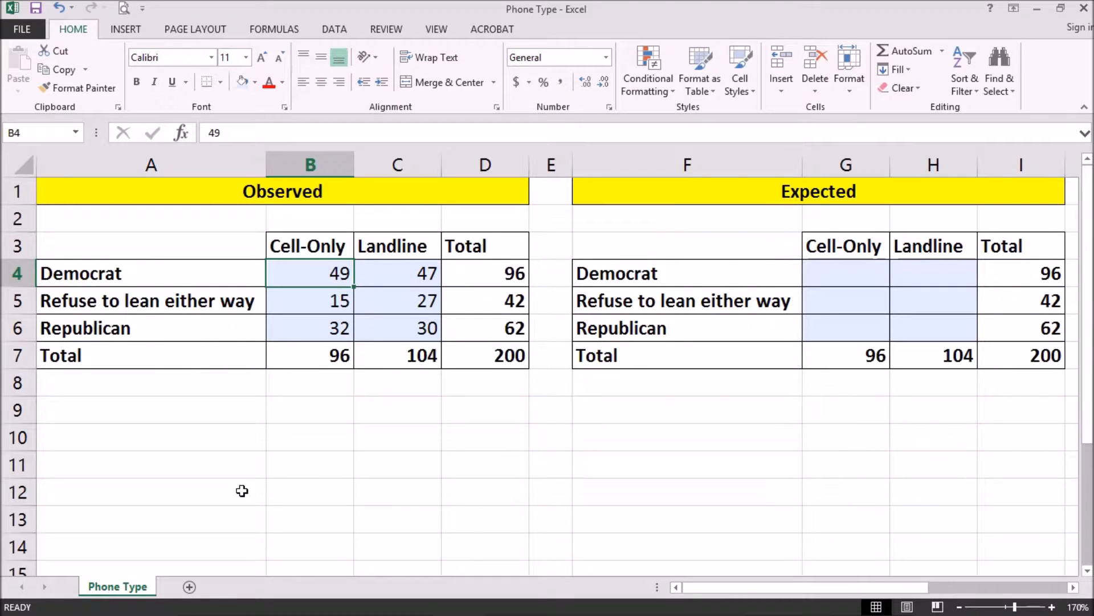
pyautogui.click(319, 299)
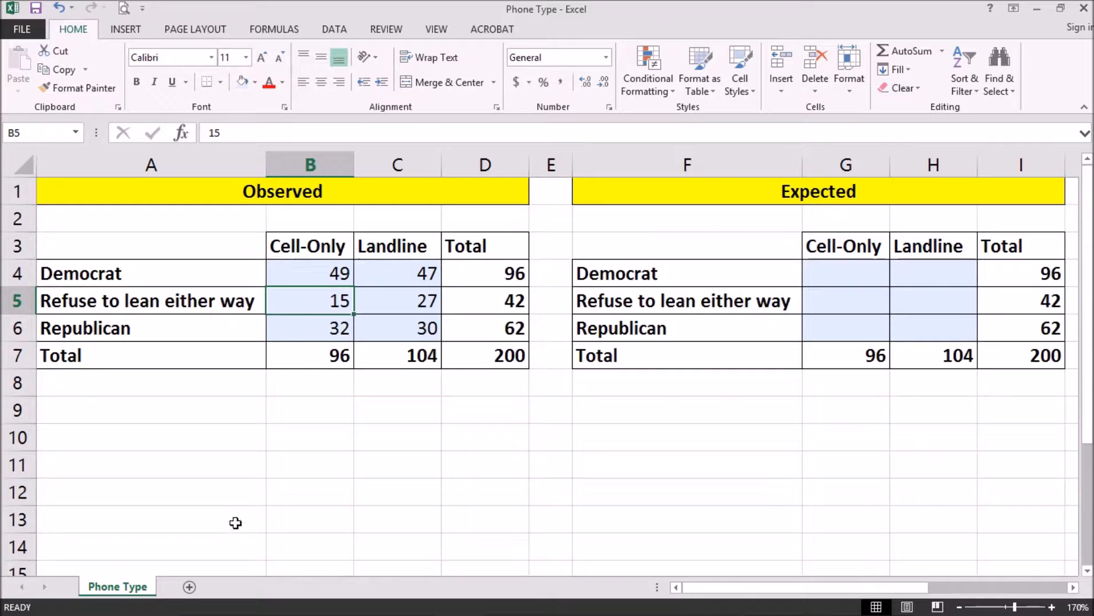
pyautogui.press('Down')
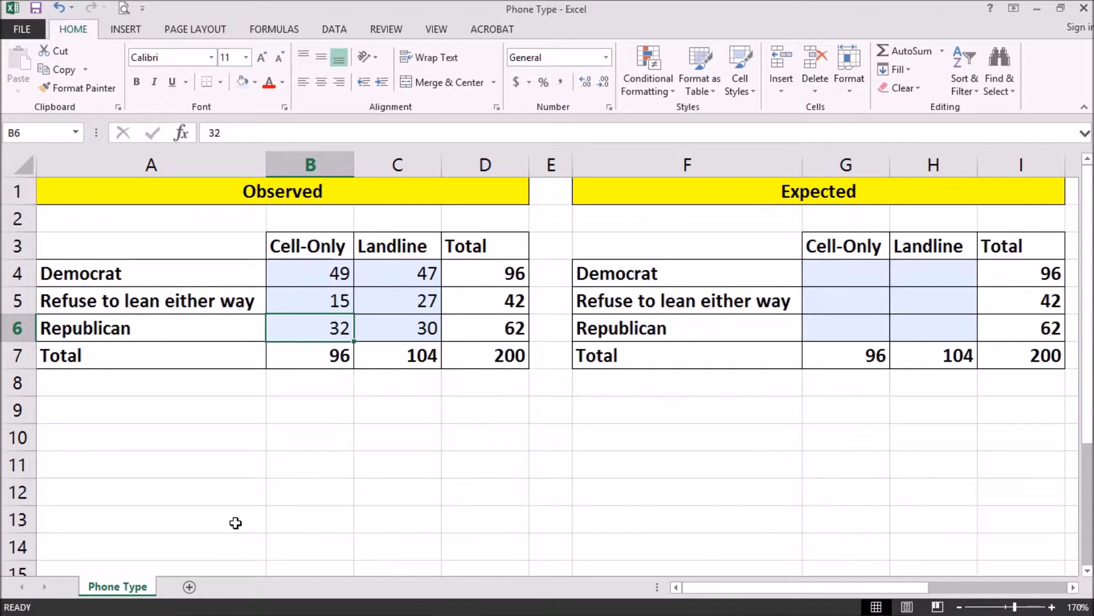
pyautogui.press('Down')
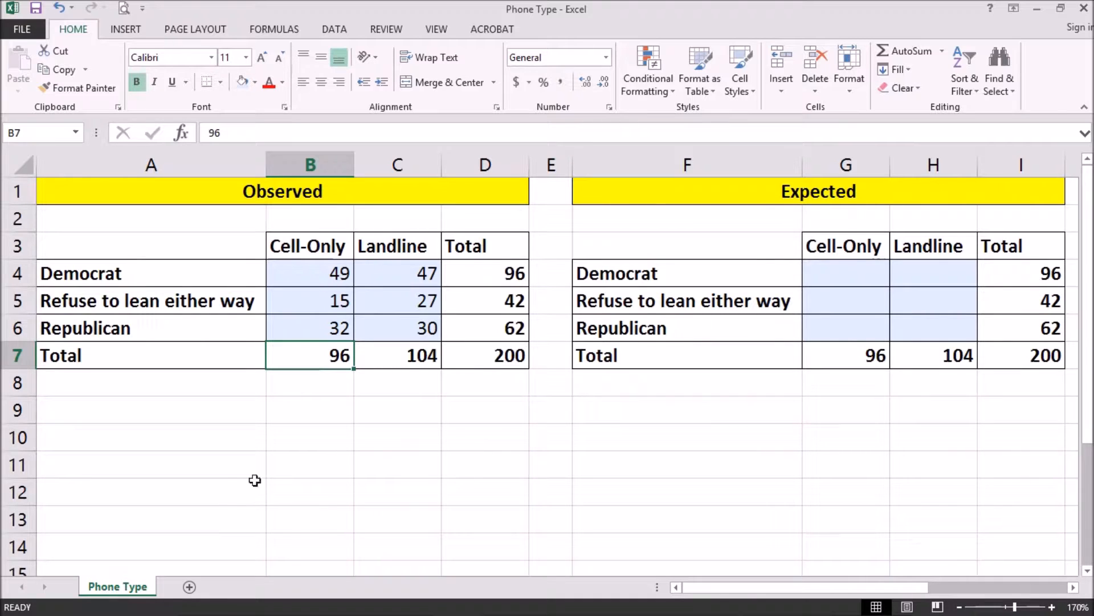
pyautogui.click(391, 271)
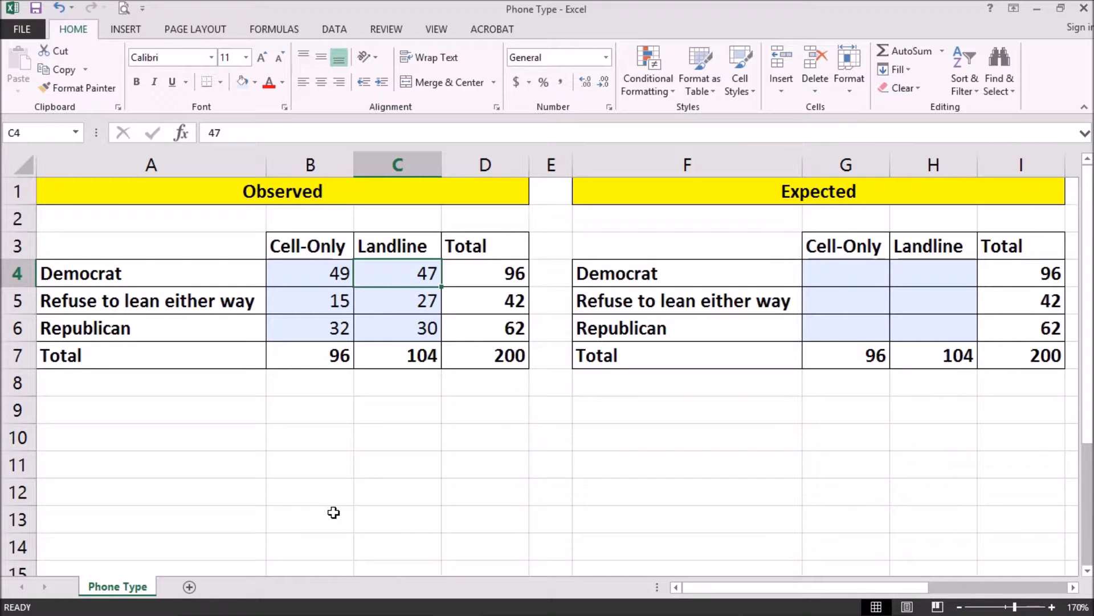
pyautogui.press('Return')
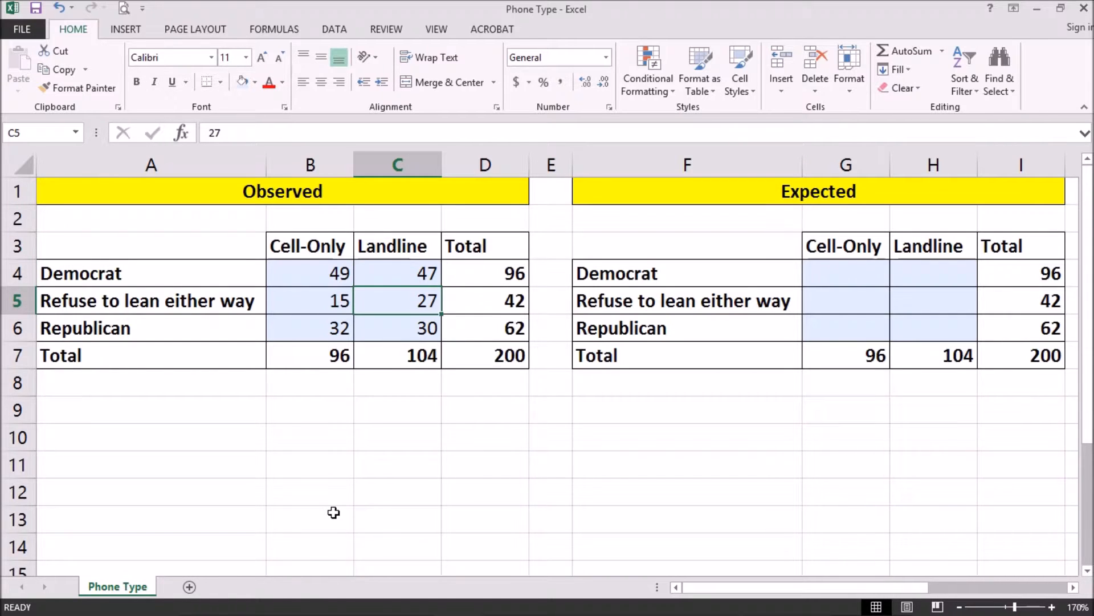
pyautogui.press('Return')
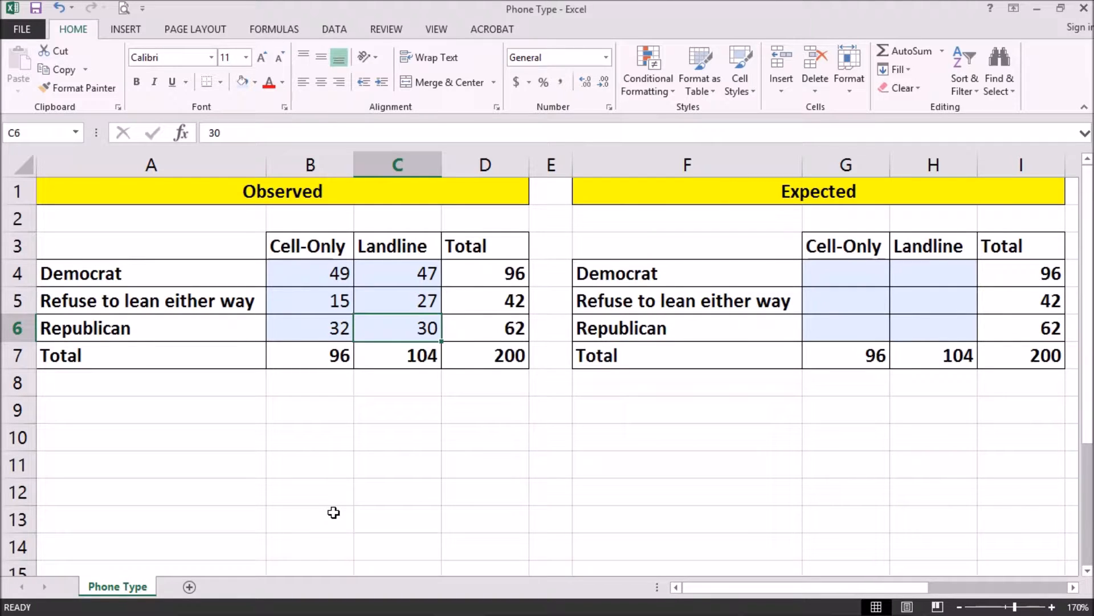
pyautogui.press('Return')
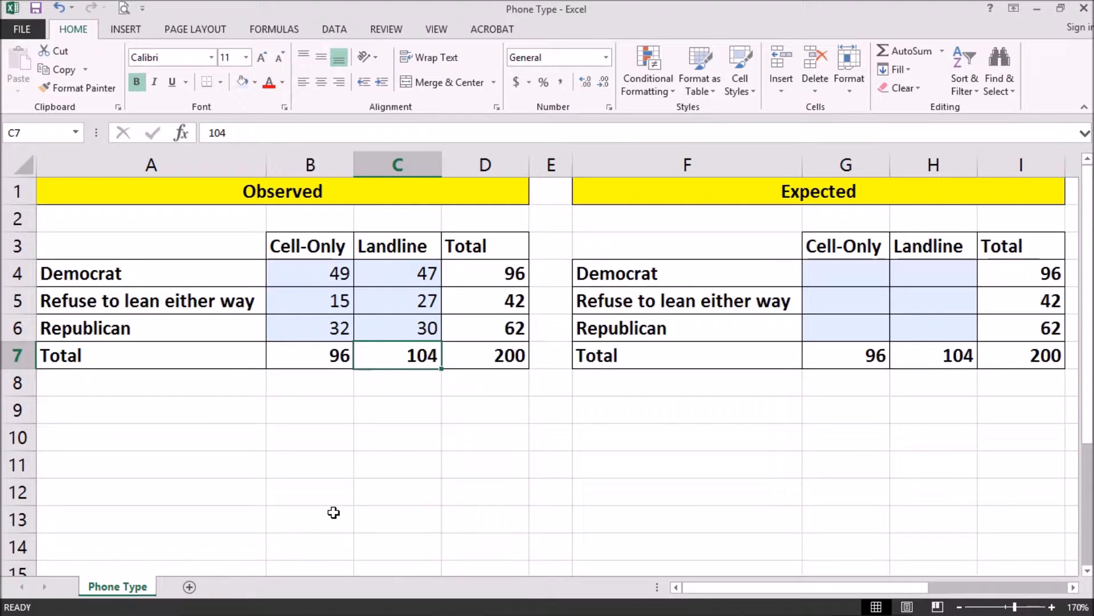
pyautogui.press('Tab')
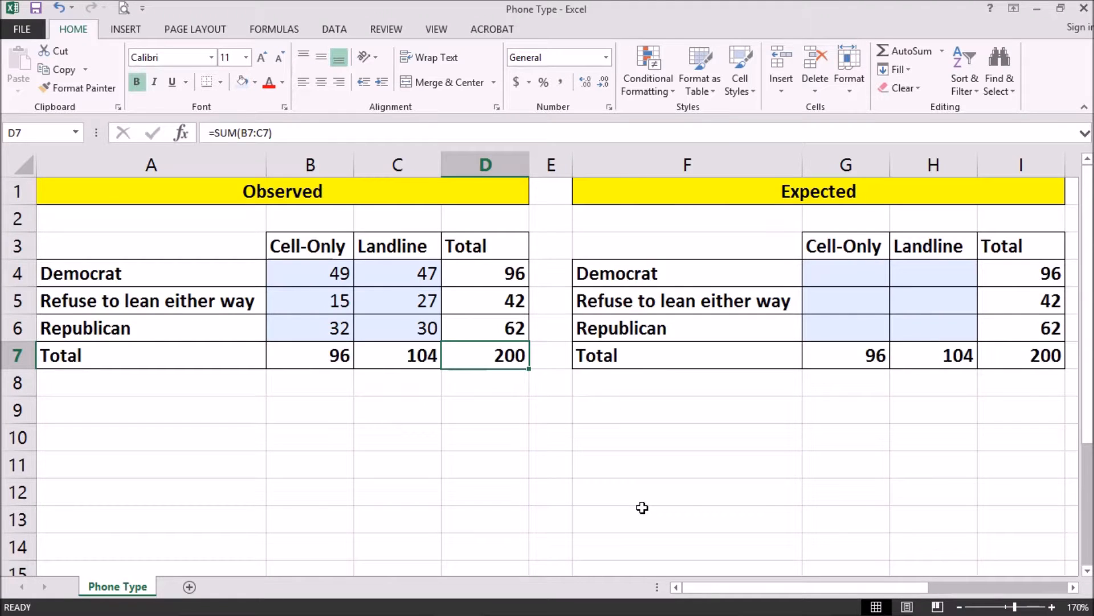
# - Enter the expected Democrat Cell-Only count in G4 as row total times column total over grand total: =(I4*G7)/I7
pyautogui.click(855, 276)
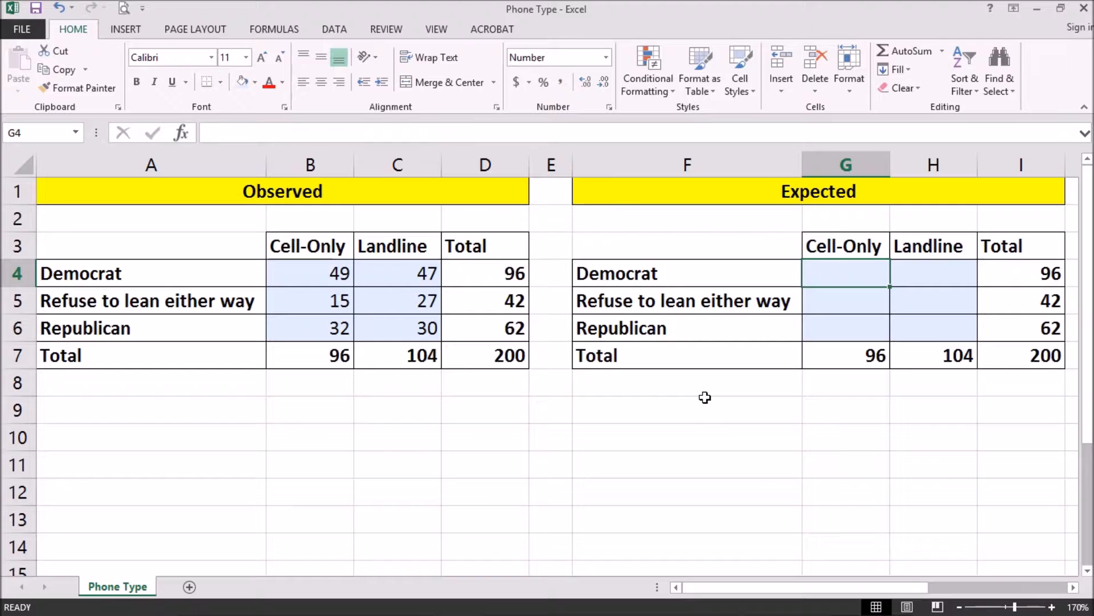
pyautogui.write('=(')
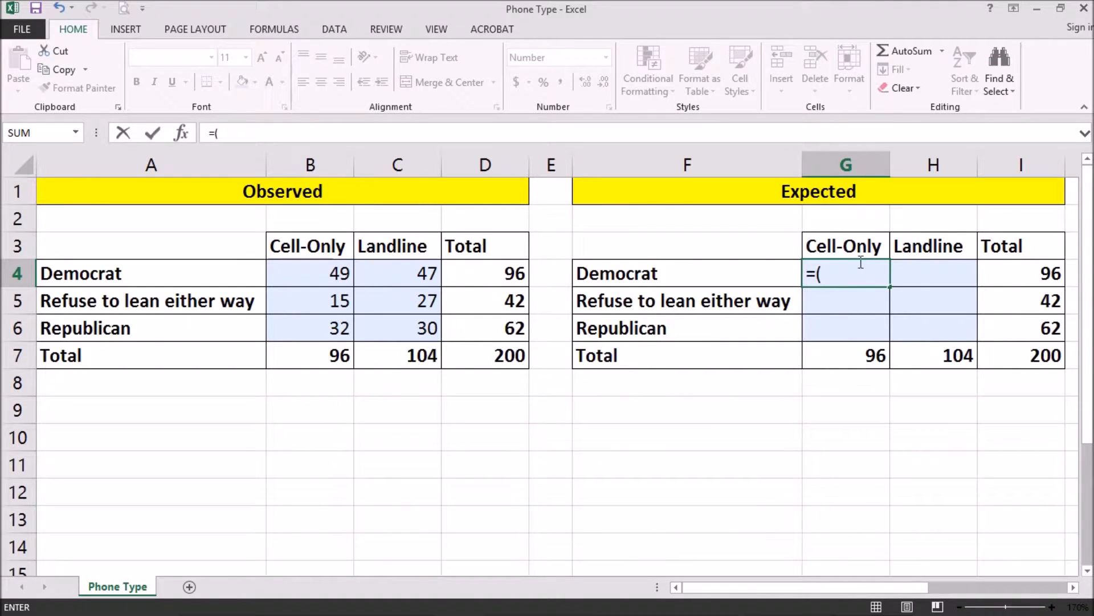
pyautogui.click(1025, 271)
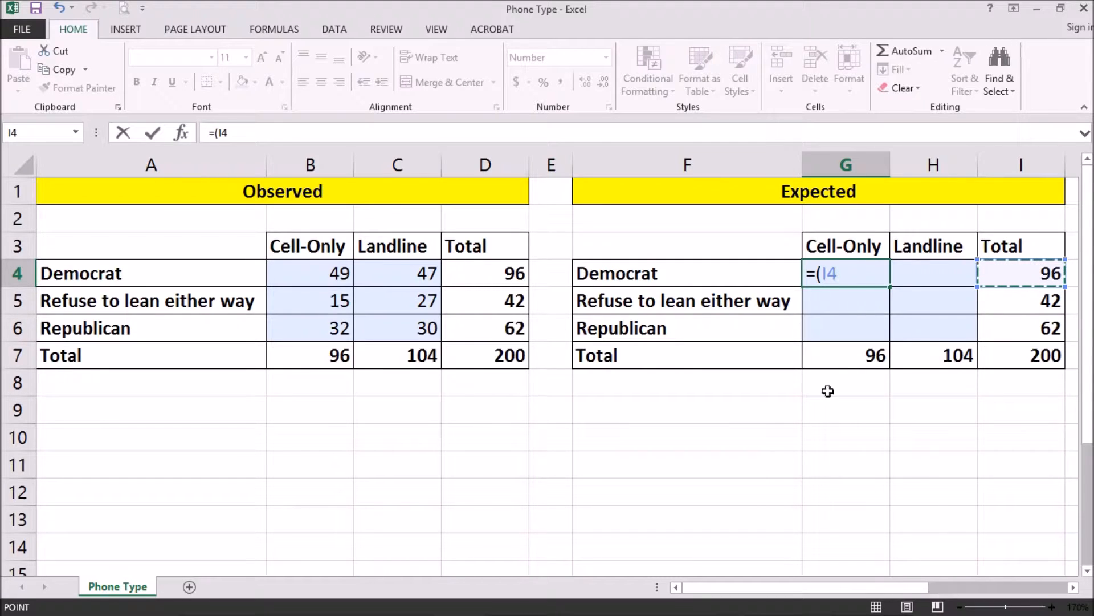
pyautogui.write('*')
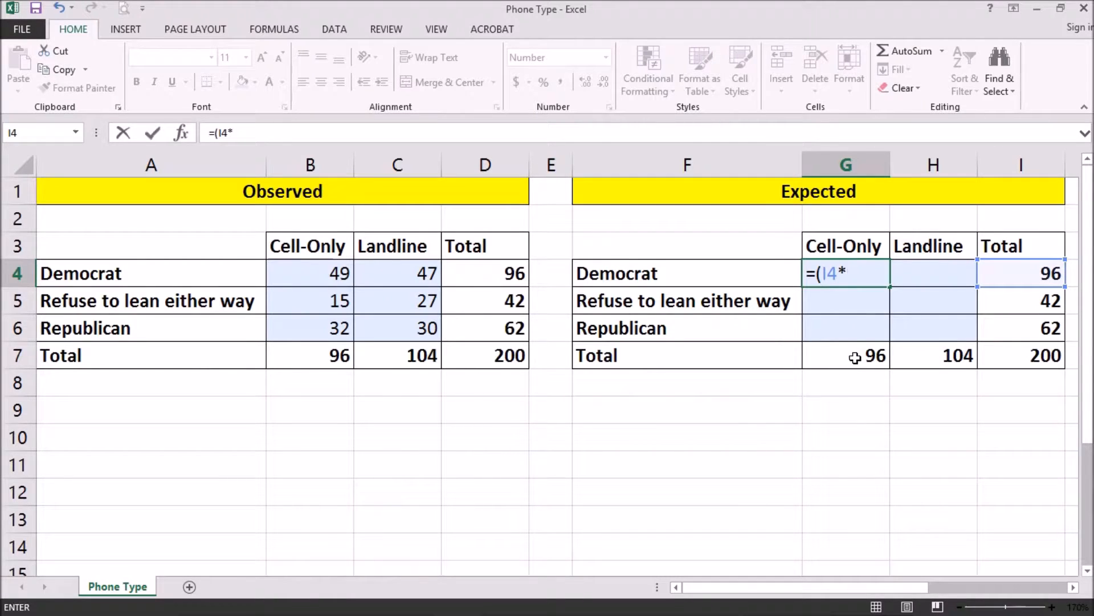
pyautogui.click(853, 357)
pyautogui.write(')')
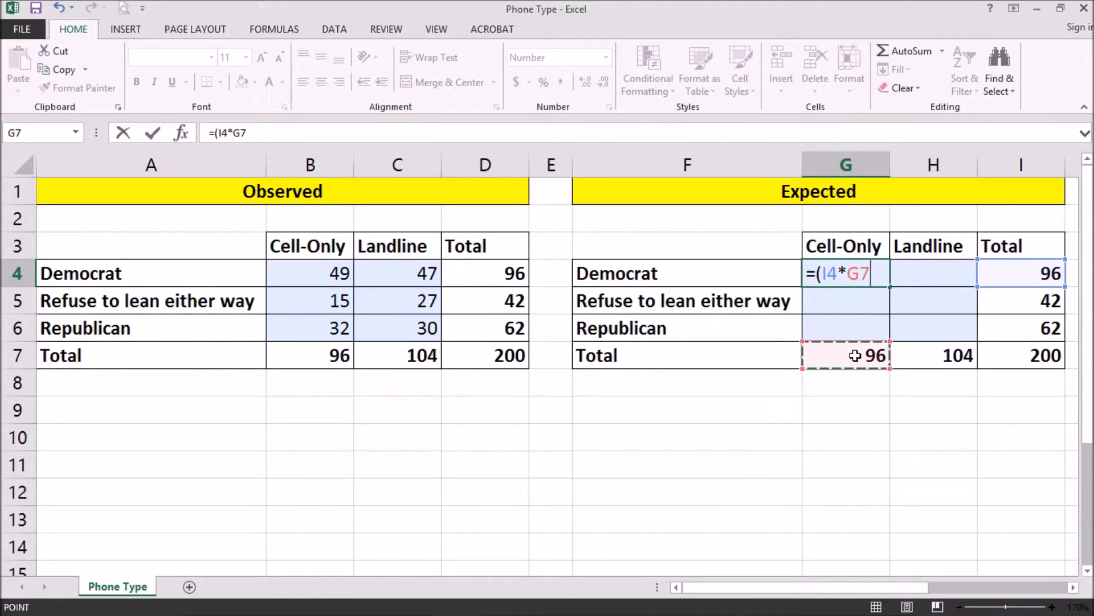
pyautogui.write('/')
pyautogui.click(1014, 354)
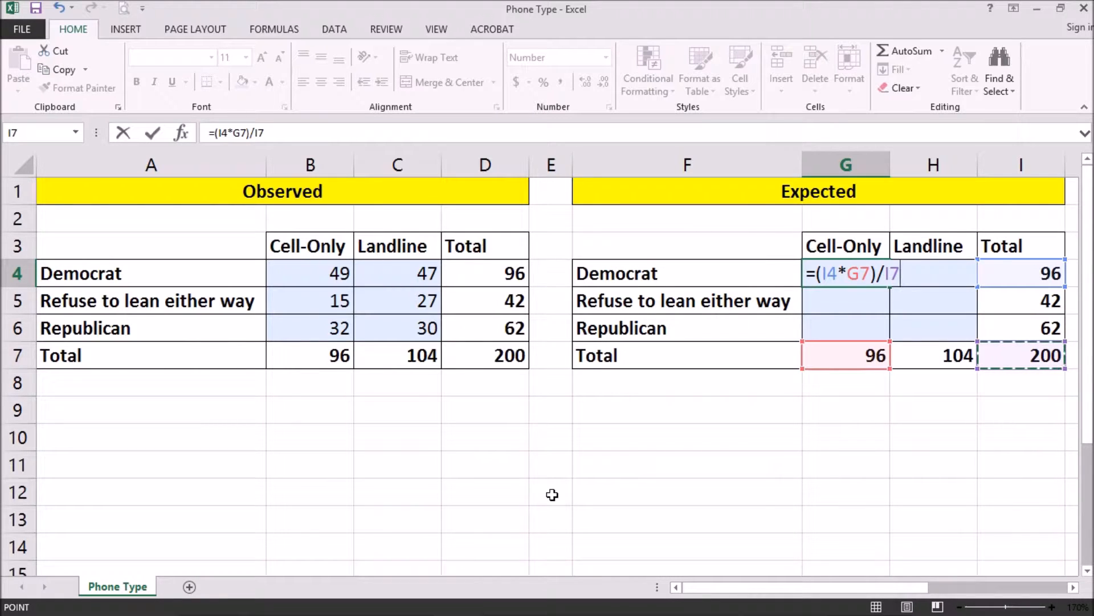
pyautogui.press('Return')
pyautogui.press('Up')
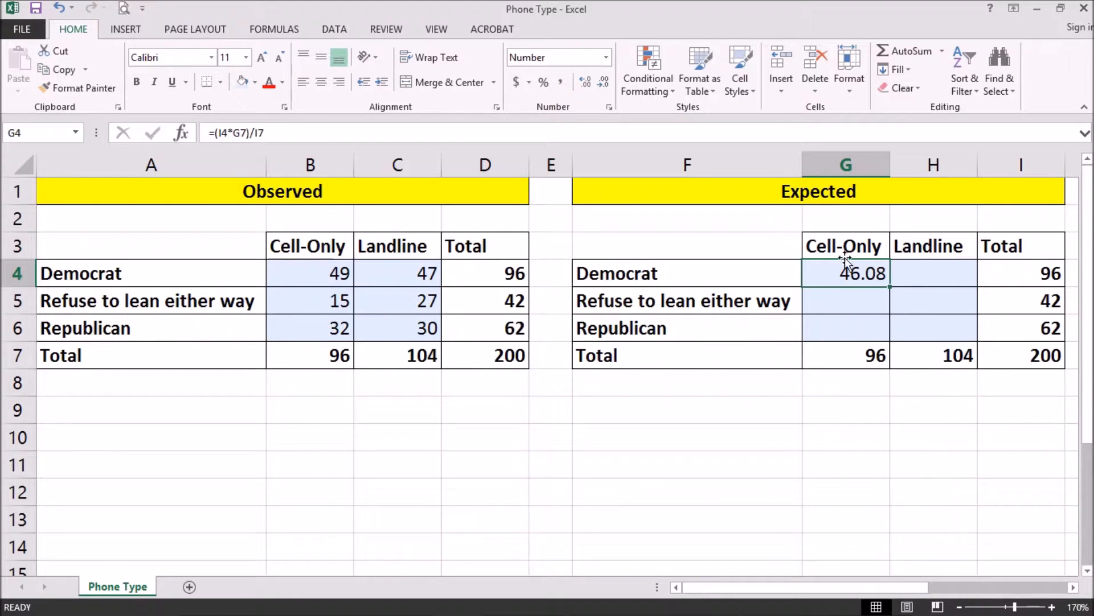
# - Lock the references in G4's formula to read =($I4*G$7)/$I$7 and fill it through the expected range G4:H6
pyautogui.doubleClick(827, 276)
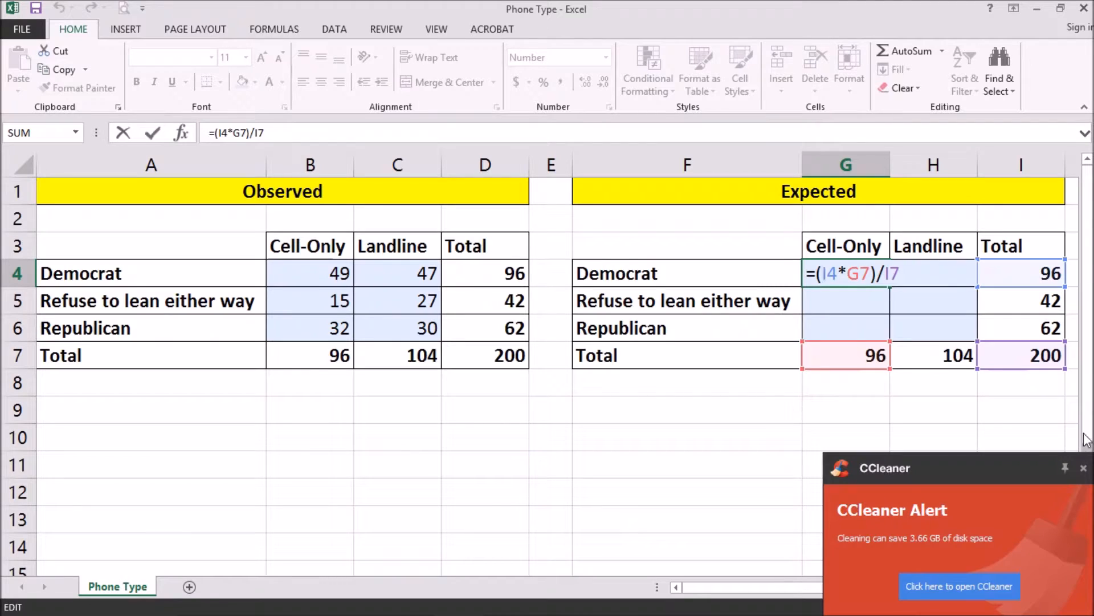
pyautogui.click(1084, 468)
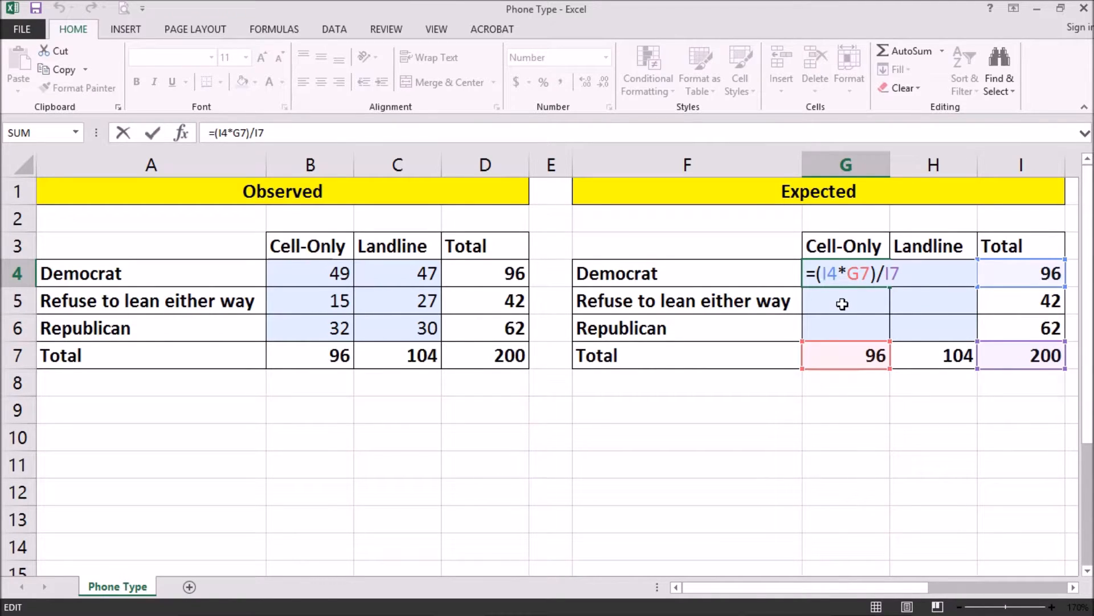
pyautogui.write('$')
pyautogui.press('Right')
pyautogui.press('Right')
pyautogui.press('Right')
pyautogui.press('Right')
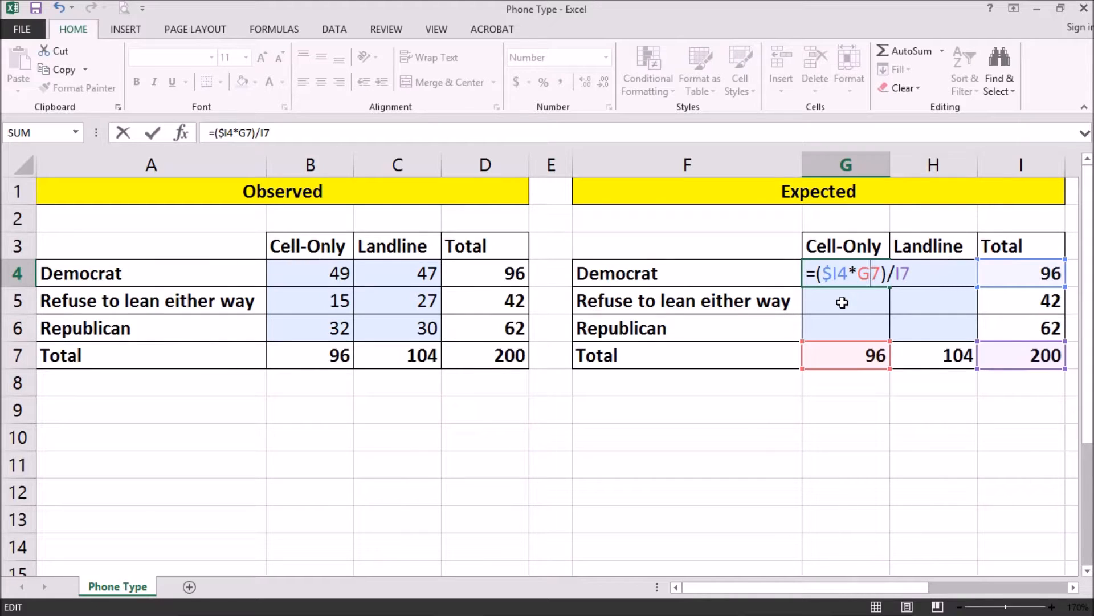
pyautogui.write('$')
pyautogui.press('Right')
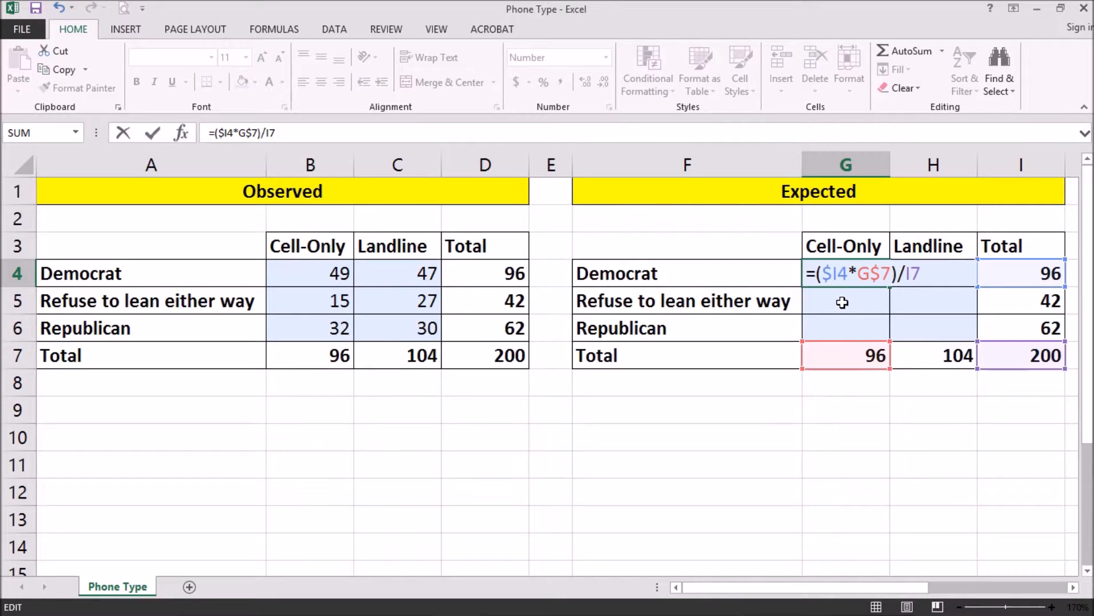
pyautogui.press('F4')
pyautogui.press('Return')
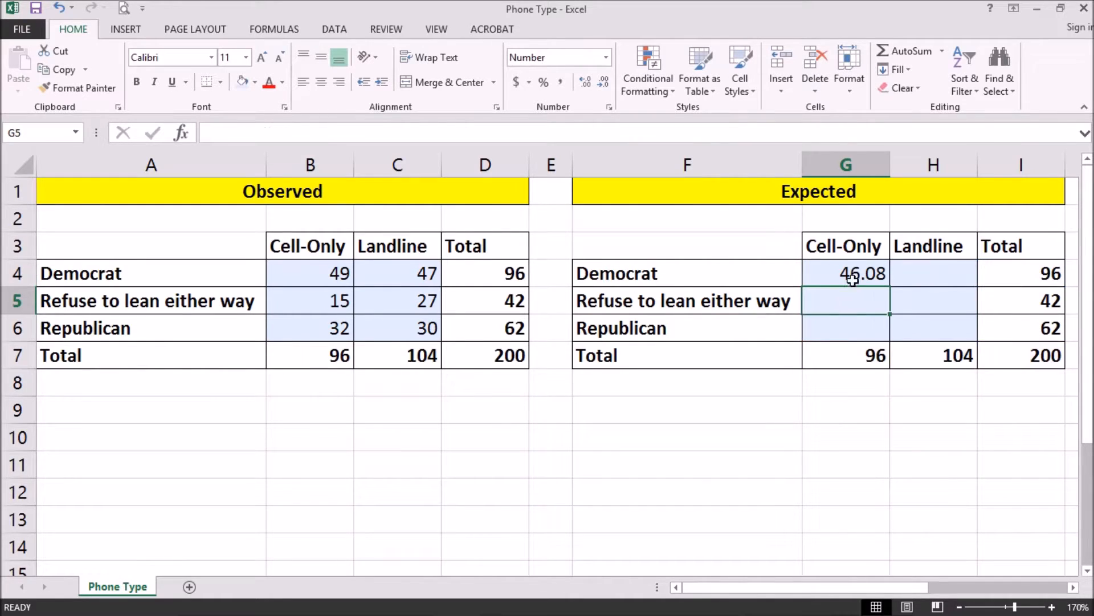
pyautogui.click(852, 278)
pyautogui.moveTo(889, 286); pyautogui.dragTo(965, 354)
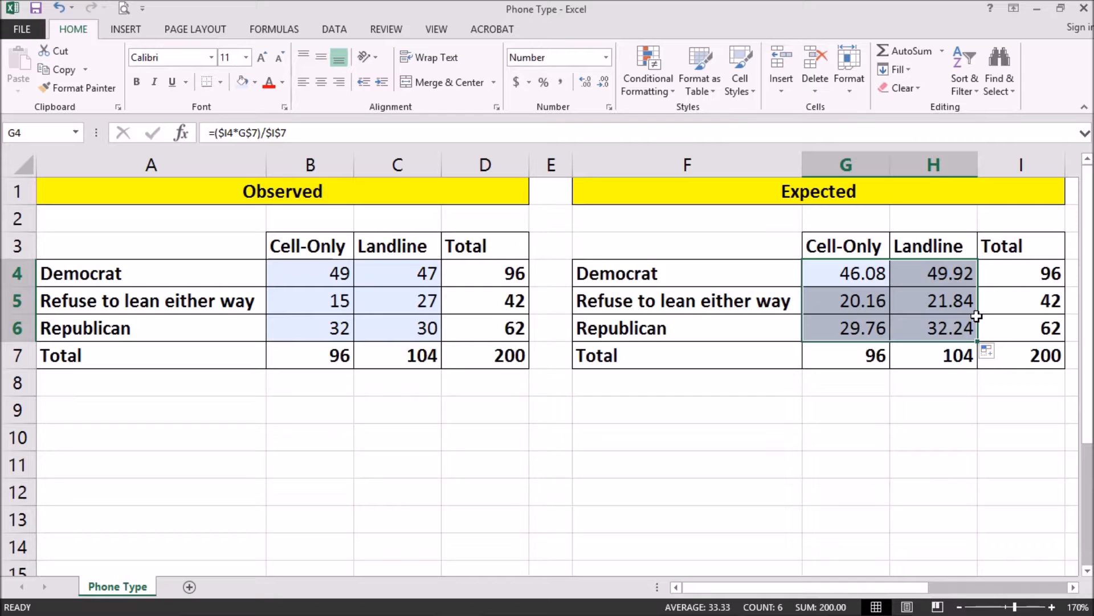
# - Enter the Democrat Cell-Only chi-square contribution in L4 with the formula =(B4-G4)^2/G4
pyautogui.press('Right')
pyautogui.press('Right')
pyautogui.press('Right')
pyautogui.press('Right')
pyautogui.press('Right')
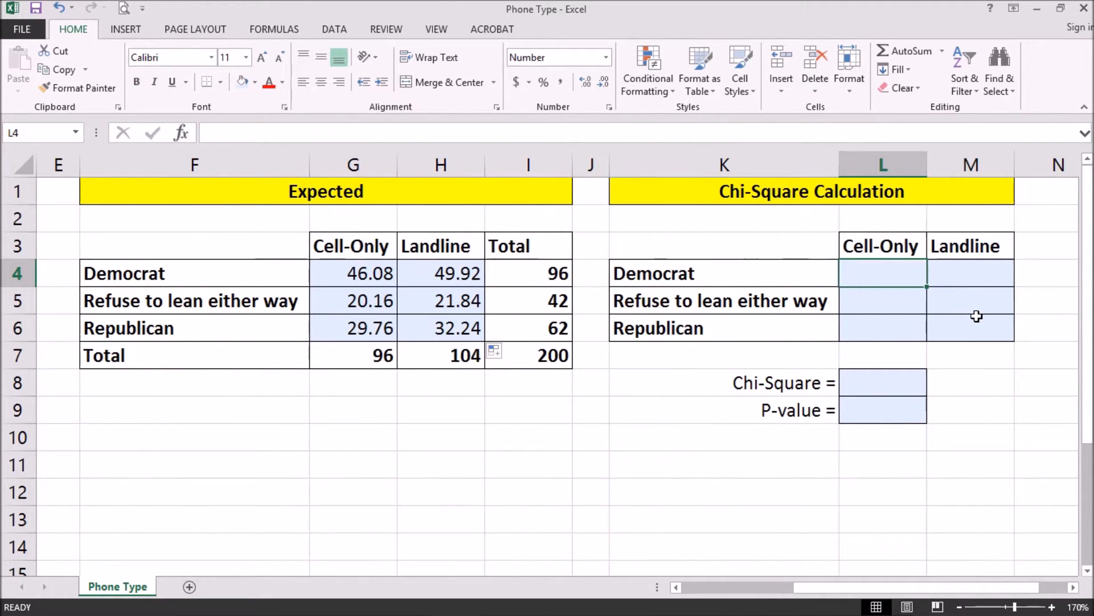
pyautogui.write('=(')
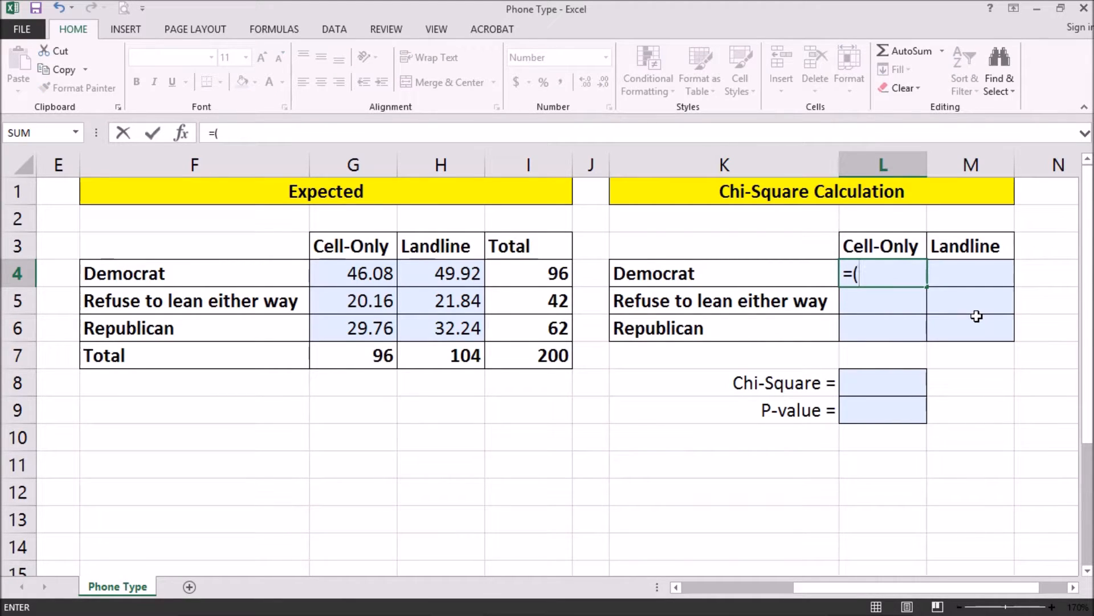
pyautogui.click(61, 274)
pyautogui.press('Left')
pyautogui.press('Left')
pyautogui.press('Left')
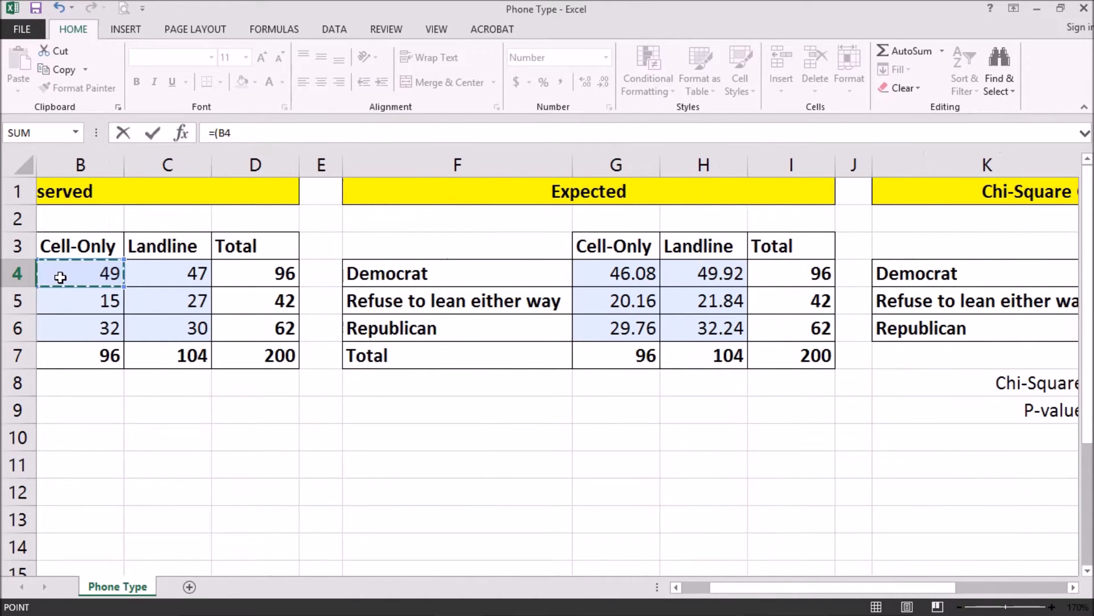
pyautogui.write('-')
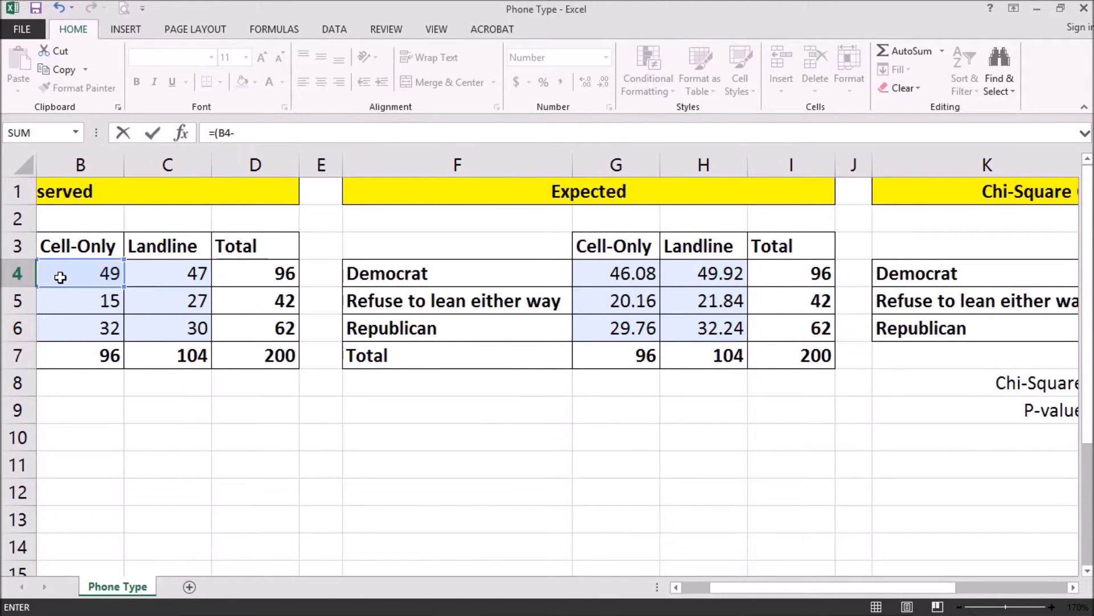
pyautogui.click(638, 272)
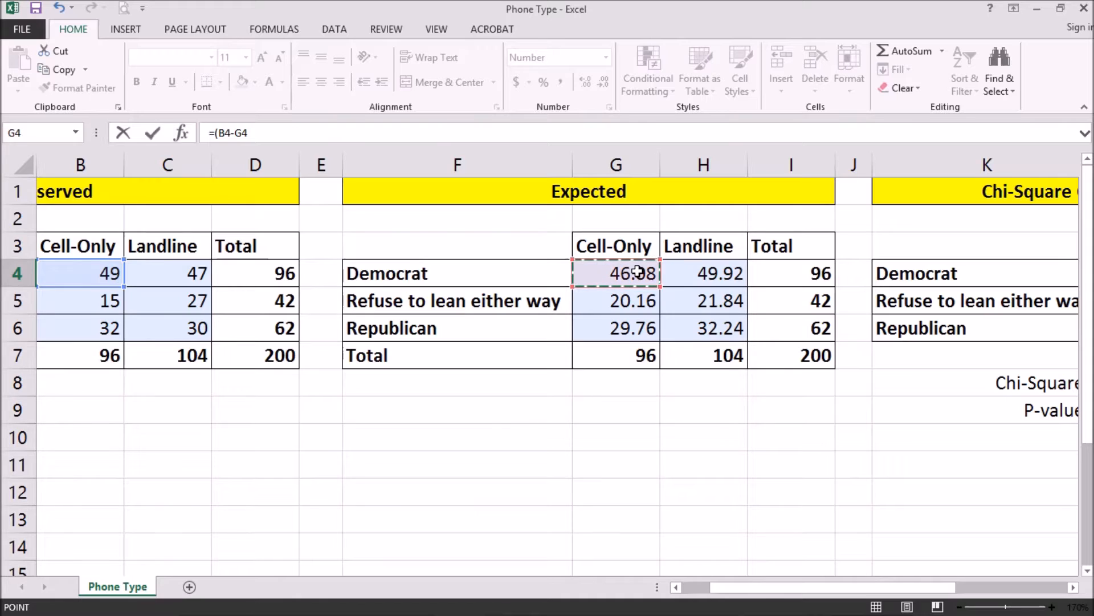
pyautogui.write(')^2/')
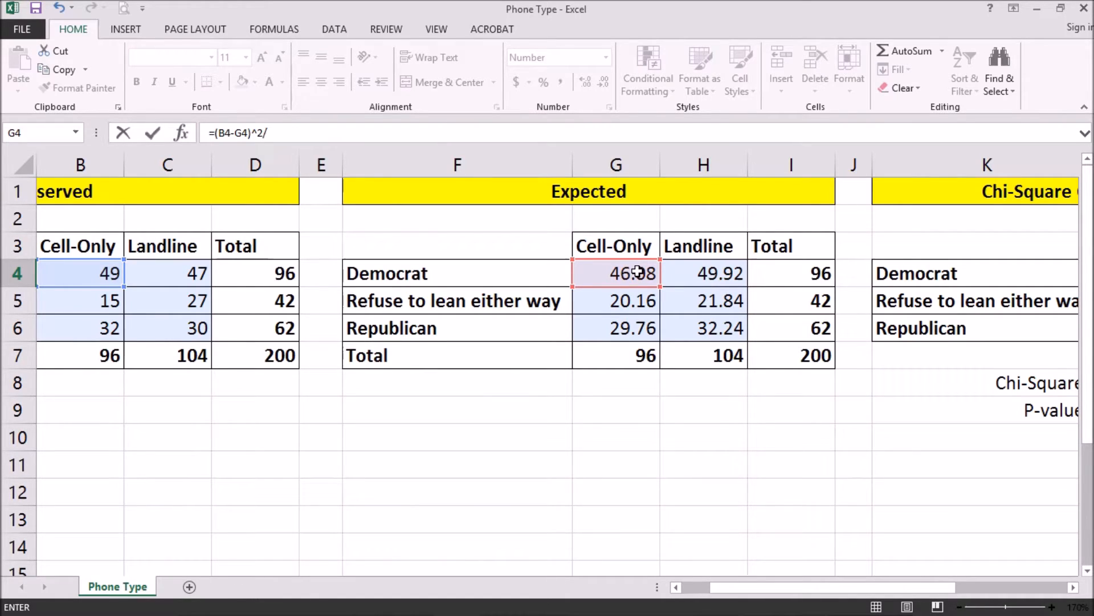
pyautogui.click(637, 272)
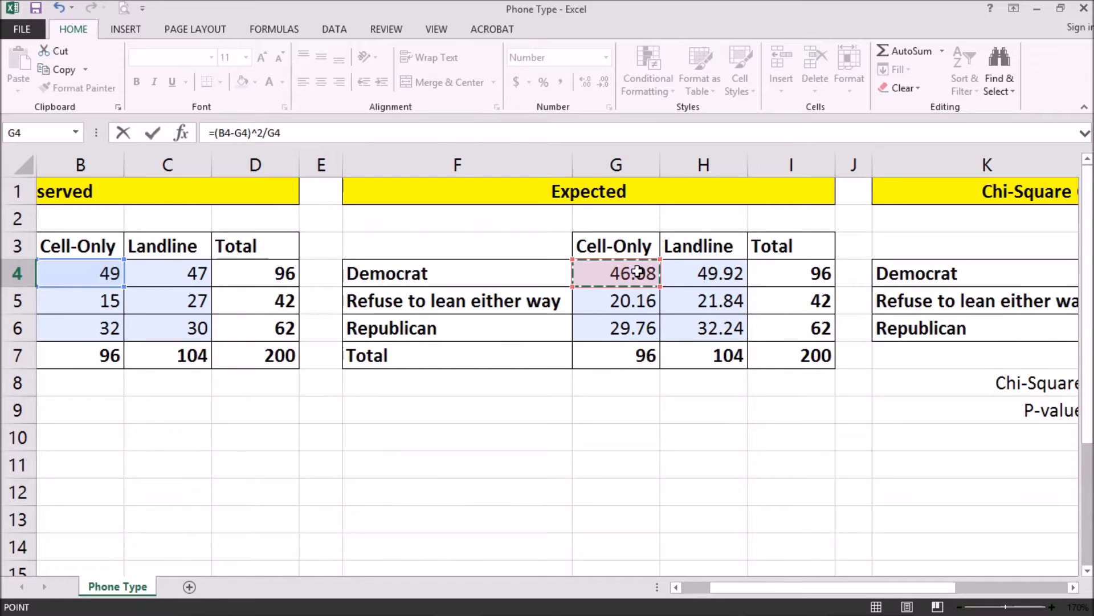
pyautogui.hotkey('ctrl', 'Return')
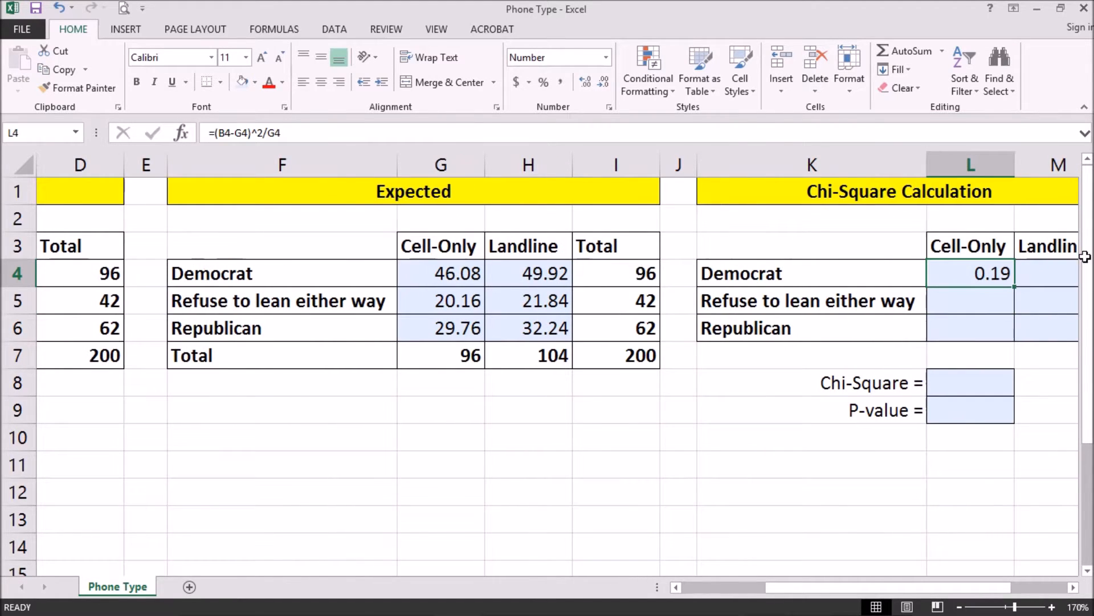
# - Fill the chi-square contribution formula from L4 across to Landline and down to Republican, covering L4:M6
pyautogui.moveTo(1014, 286); pyautogui.dragTo(1072, 287)
pyautogui.press('Right')
pyautogui.press('Right')
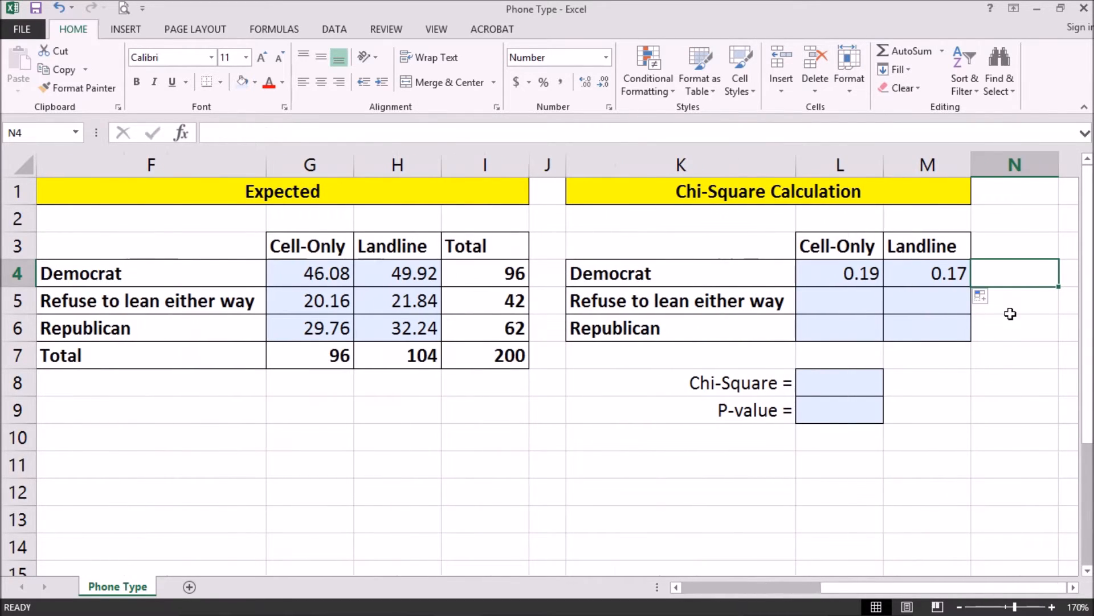
pyautogui.moveTo(843, 274); pyautogui.dragTo(972, 342)
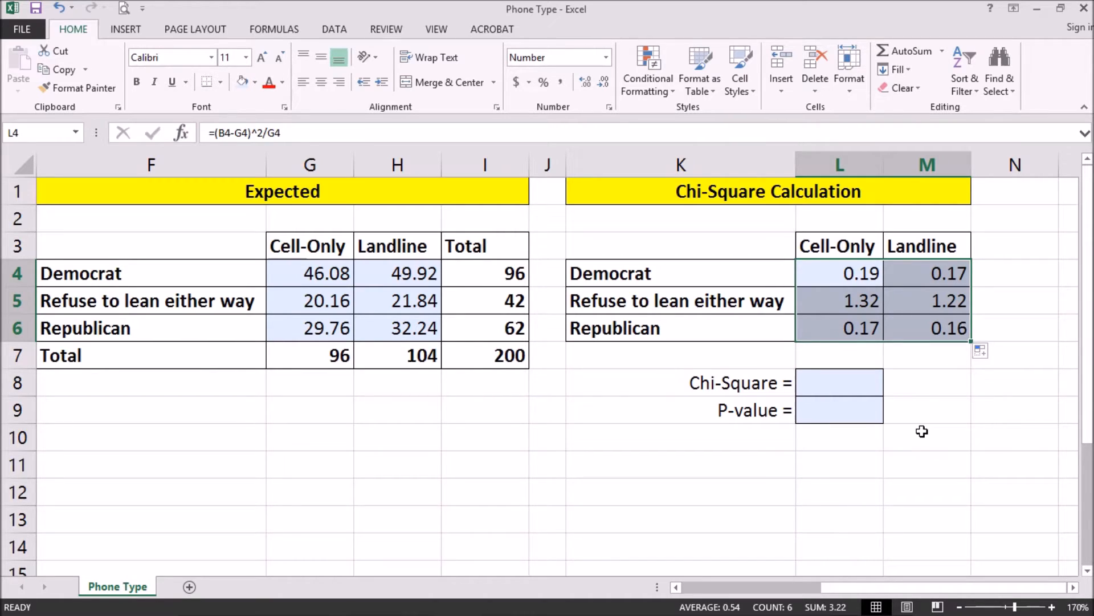
# - Calculate the Chi-Square statistic in L8 by summing the contributions in L4:M6
pyautogui.click(859, 386)
pyautogui.write('=sum(')
pyautogui.moveTo(829, 272); pyautogui.dragTo(912, 323)
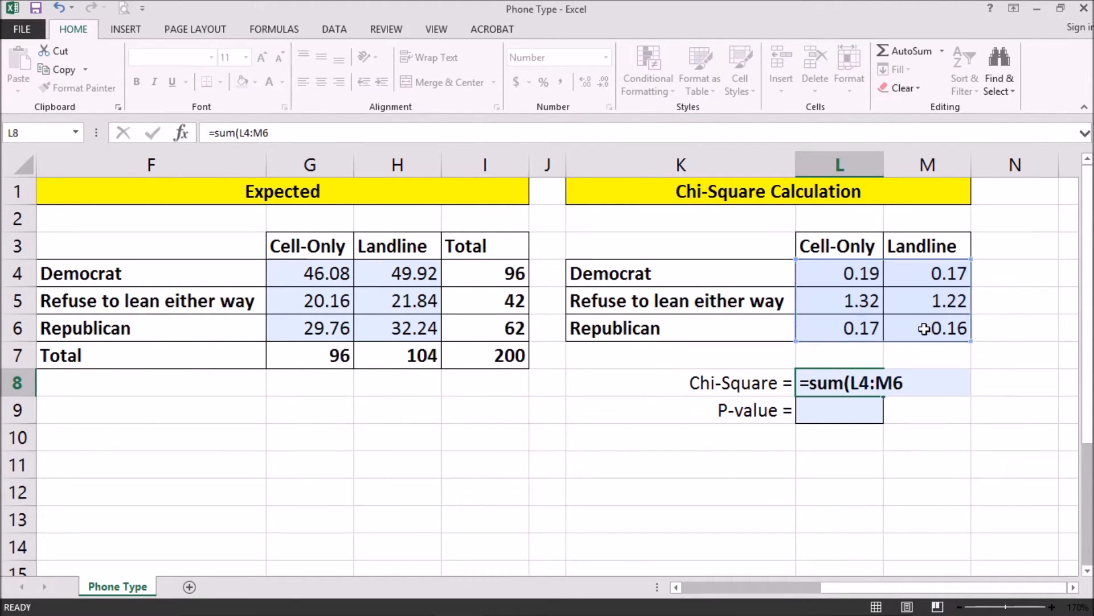
pyautogui.press('Return')
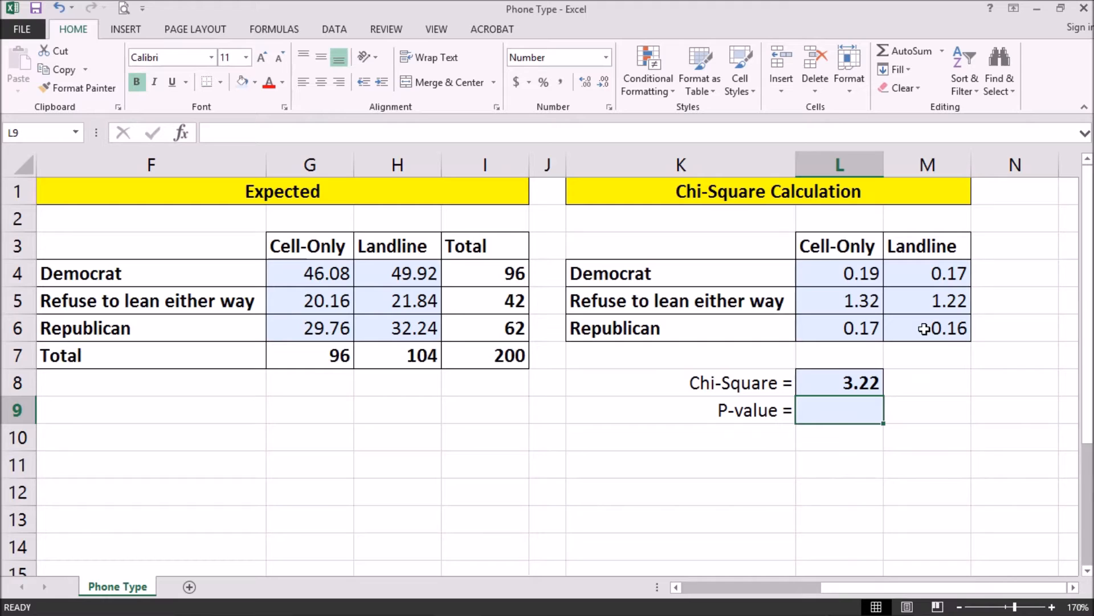
# - Calculate the P-value in L9 with the formula =CHISQ.TEST(B4:C6,G4:H6), using the observed and expected counts
pyautogui.write('=')
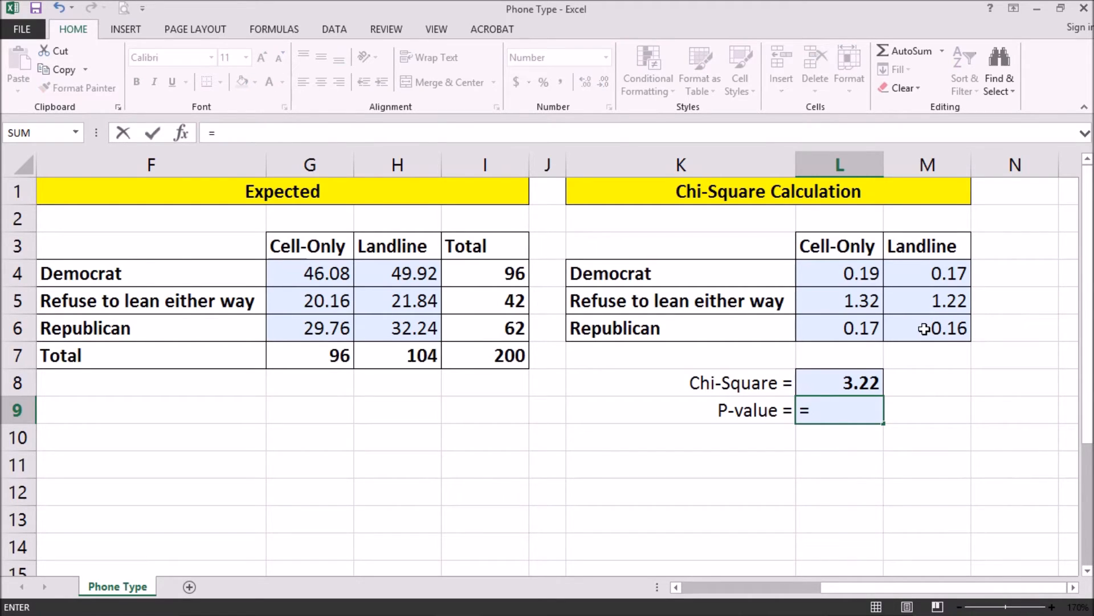
pyautogui.write('chi')
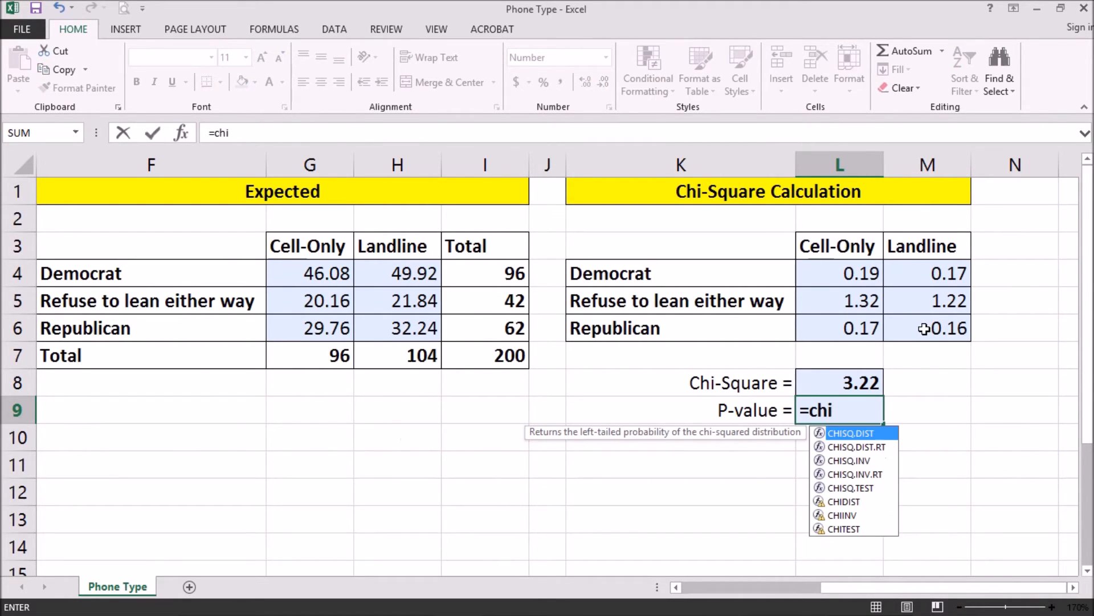
pyautogui.write('sq')
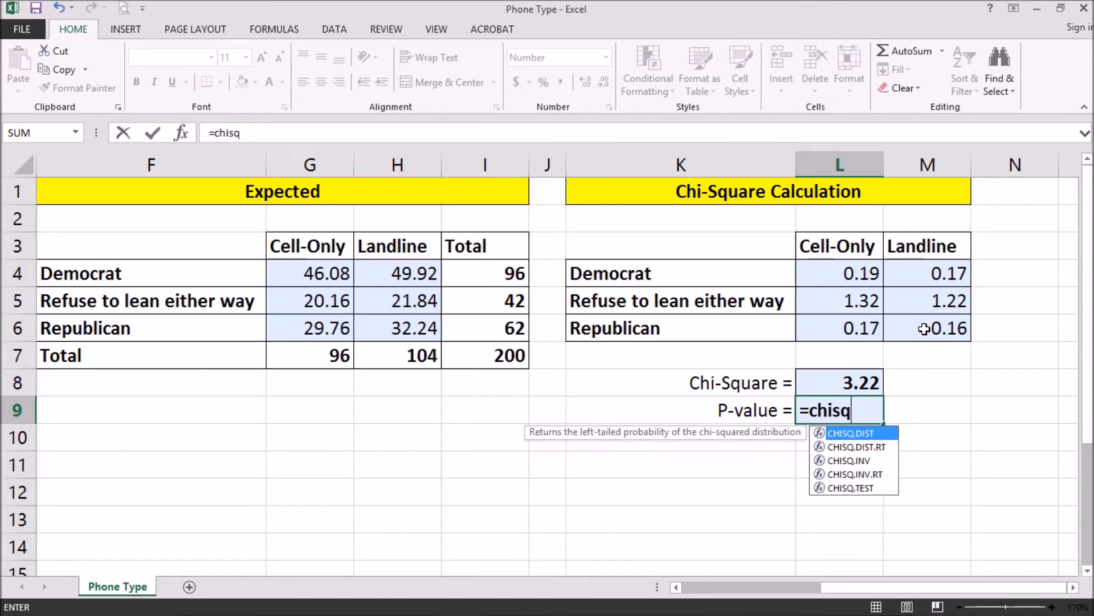
pyautogui.write('.test')
pyautogui.press('Tab')
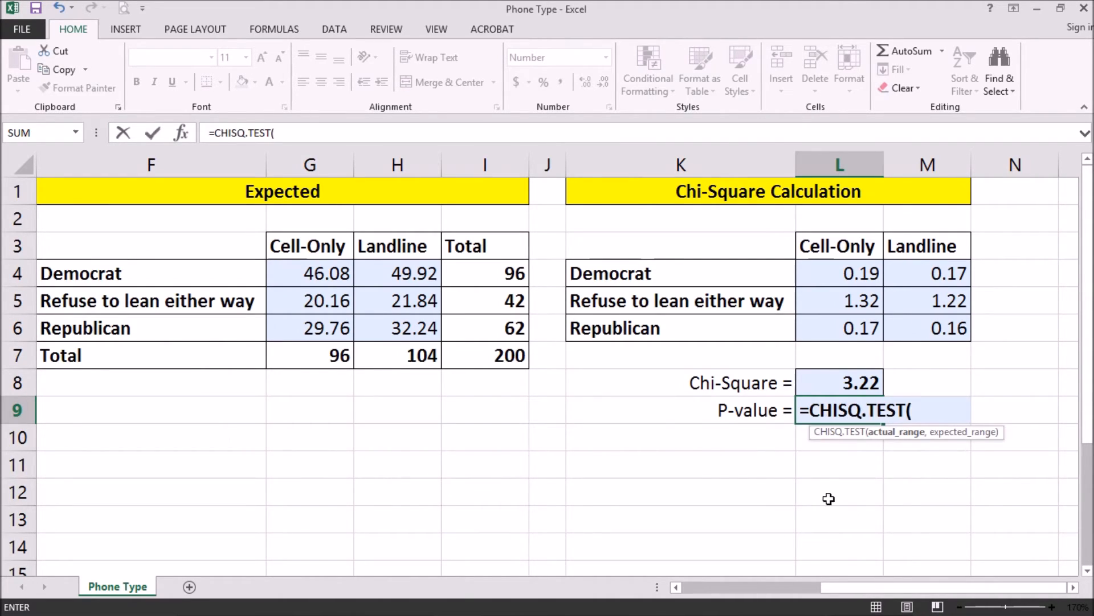
pyautogui.moveTo(859, 592); pyautogui.dragTo(634, 586)
pyautogui.moveTo(321, 276); pyautogui.dragTo(390, 319)
pyautogui.write(',')
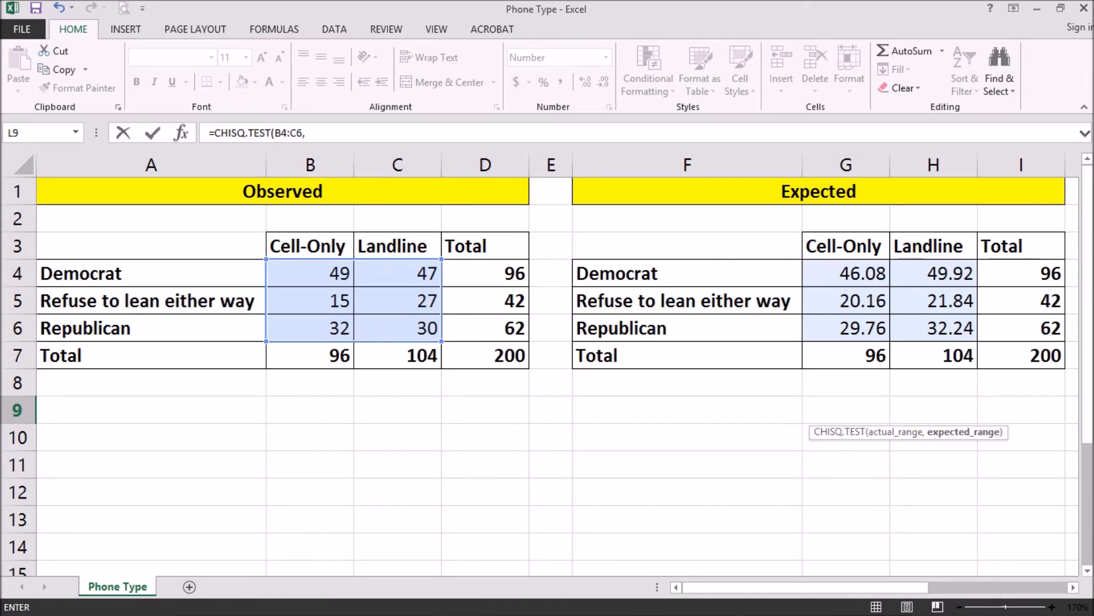
pyautogui.moveTo(825, 268); pyautogui.dragTo(931, 327)
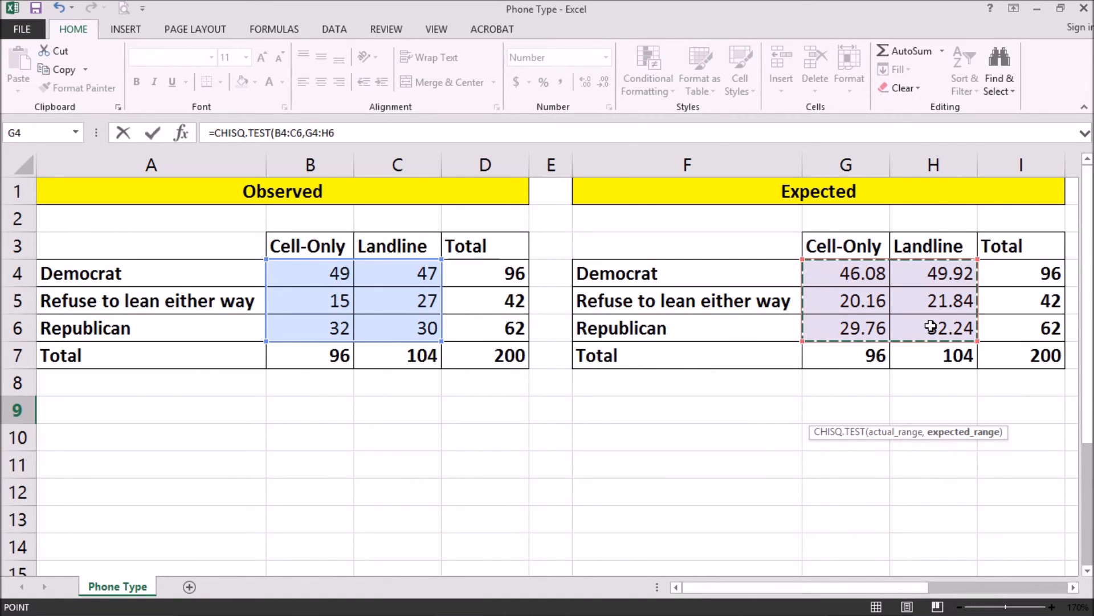
pyautogui.press('Return')
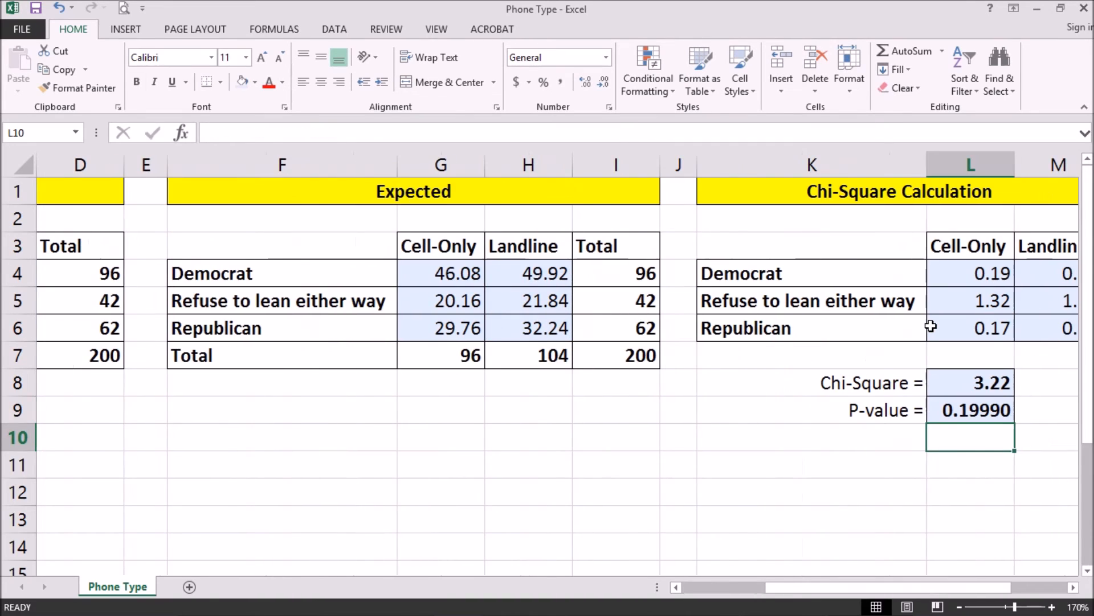
pyautogui.press('Up')
pyautogui.hscroll(2, 930, 326)
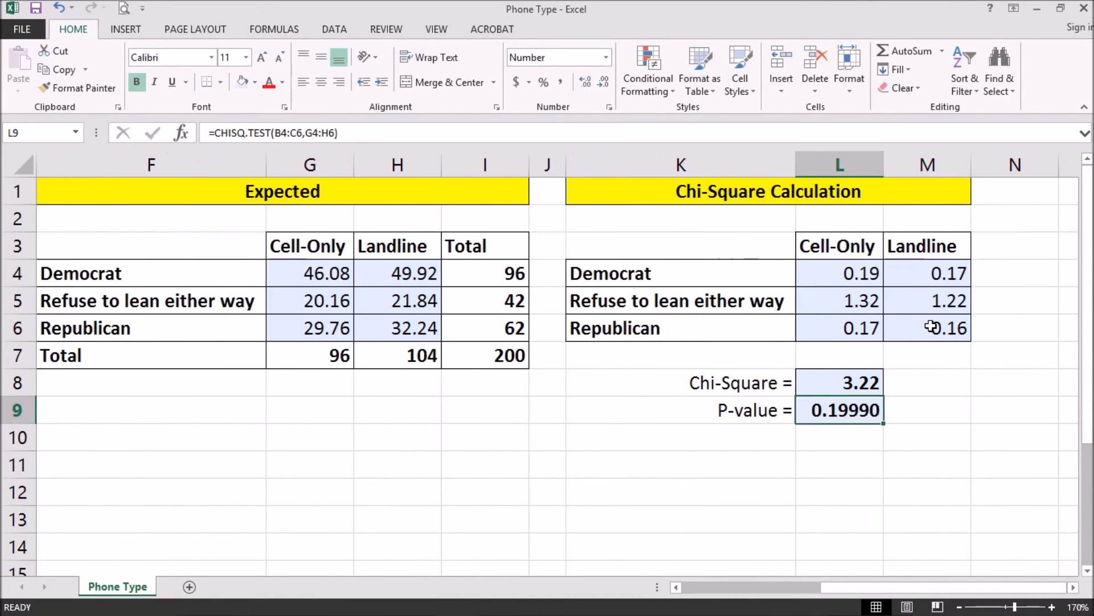